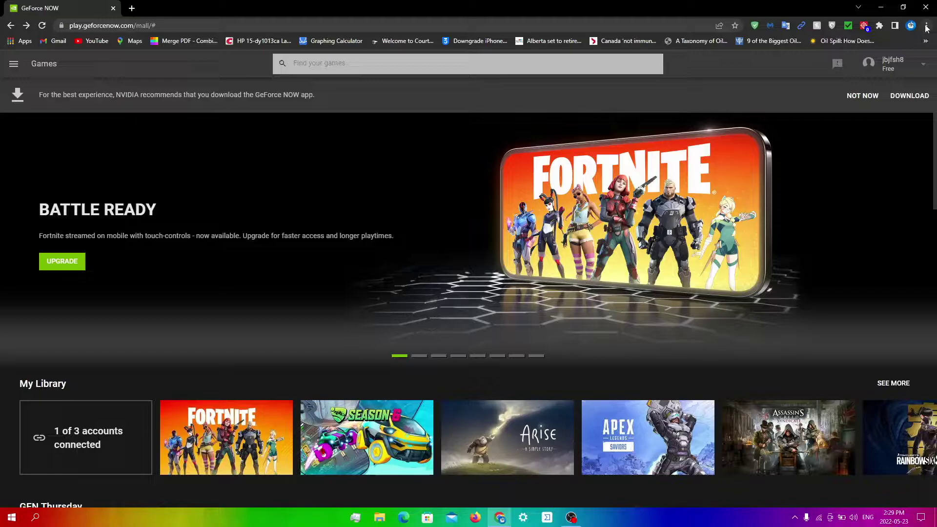
# - Clear the browsing history, cookies and cached files in Chrome for the all-time range
pyautogui.click(926, 25)
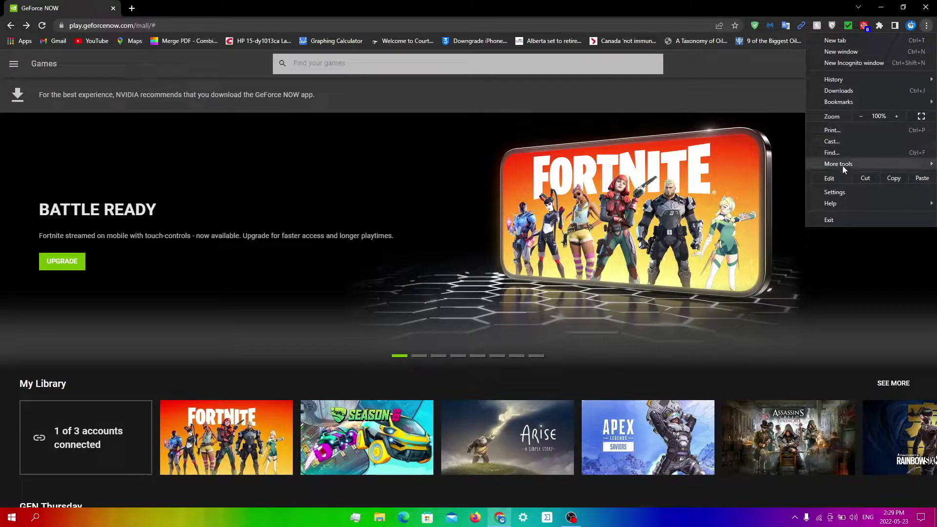
pyautogui.moveTo(843, 165)
pyautogui.click(759, 203)
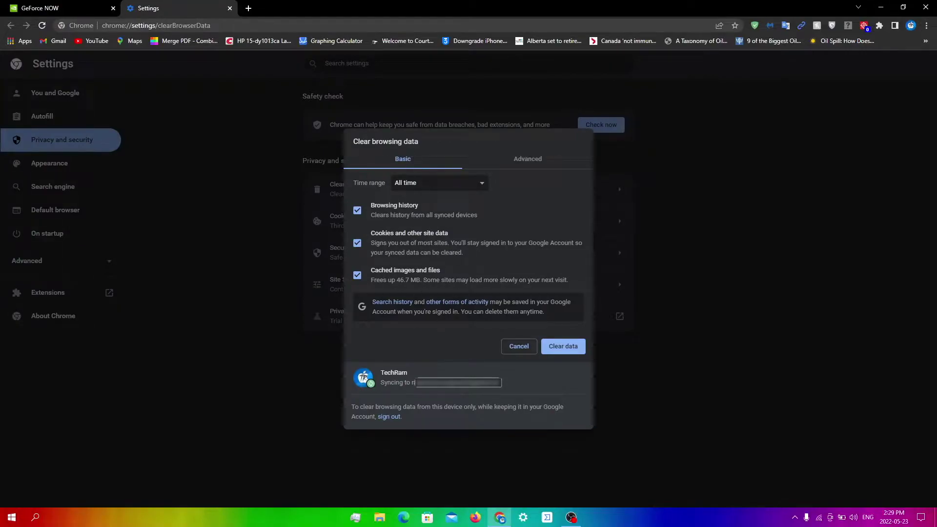
pyautogui.click(557, 350)
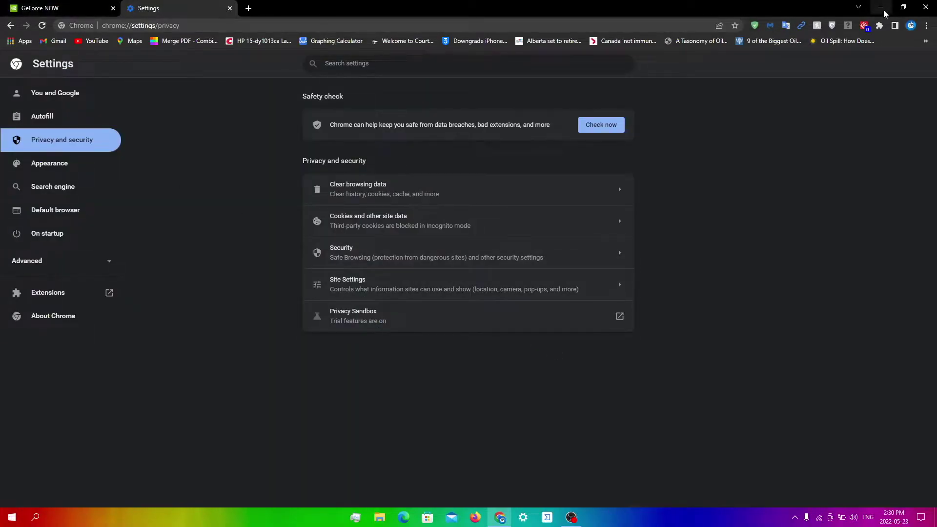
# - Close the Chrome window and start the browser again
pyautogui.click(933, 6)
pyautogui.click(880, 5)
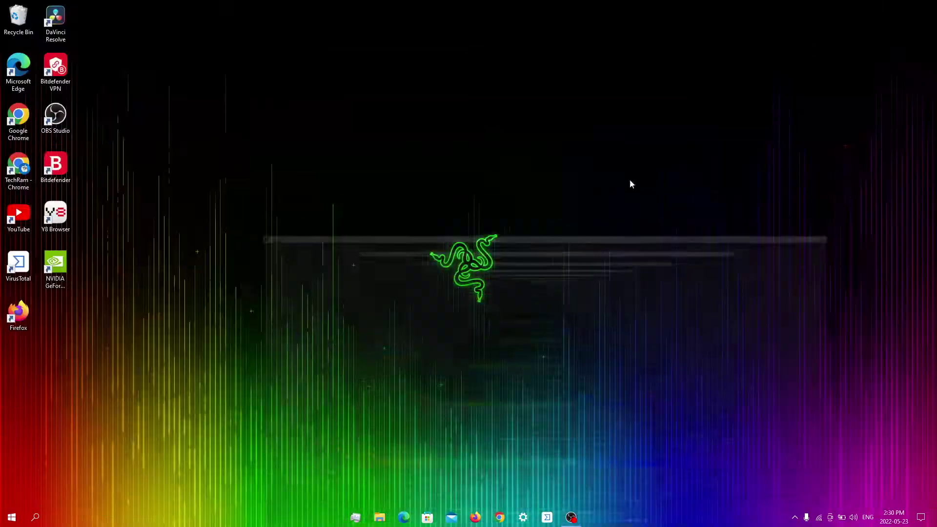
pyautogui.click(499, 518)
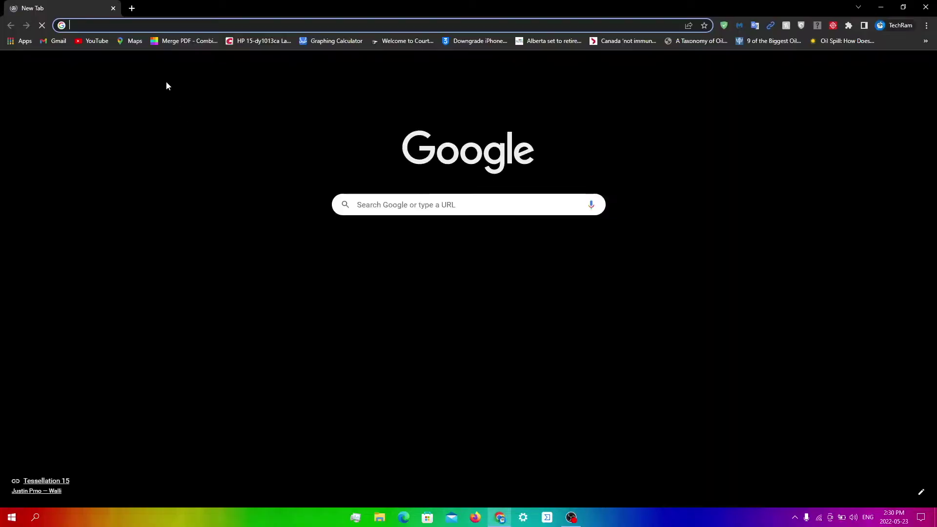
# - Go to play.geforcenow.com, agree to the terms and move past the introductory menu tip
pyautogui.write('play.')
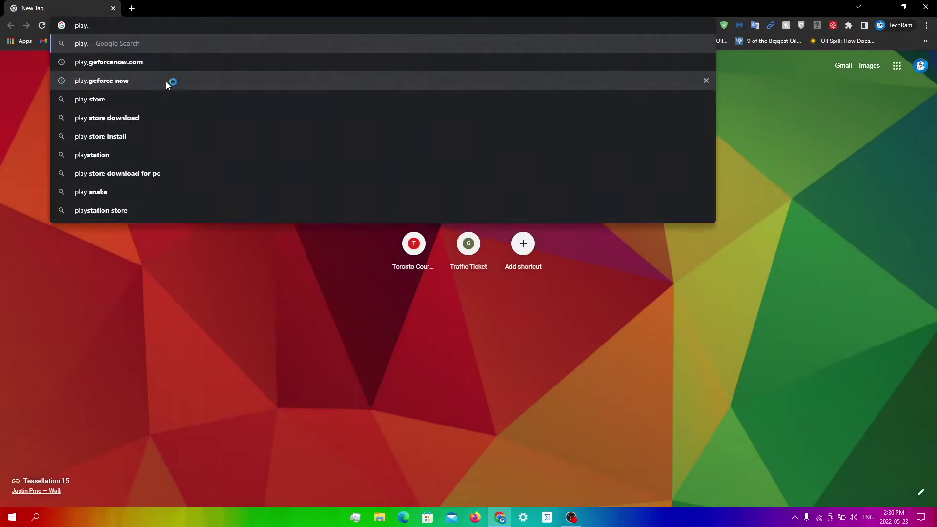
pyautogui.write('geforcenow.co')
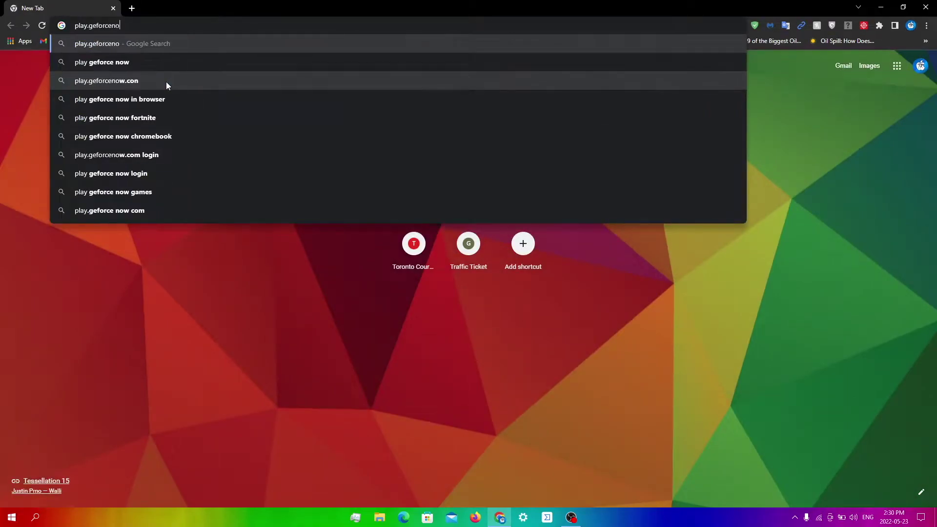
pyautogui.write('m')
pyautogui.press('Return')
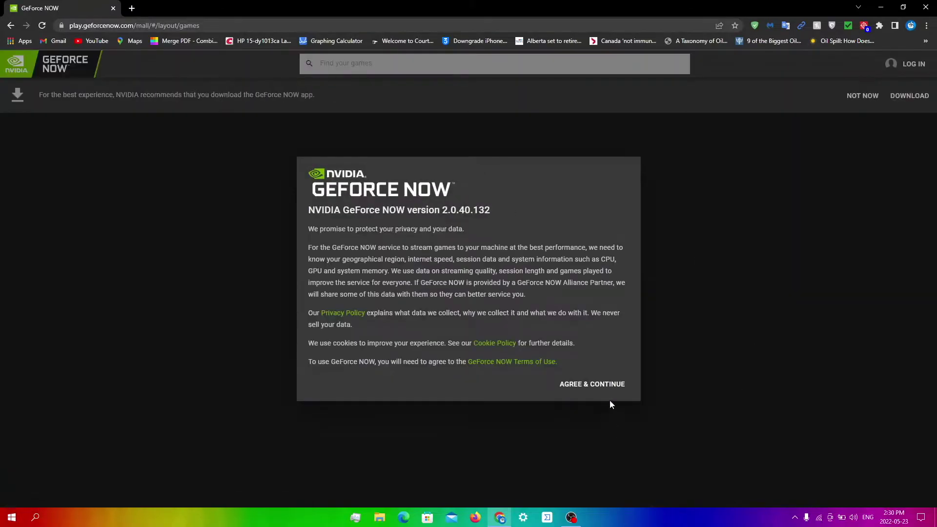
pyautogui.click(589, 386)
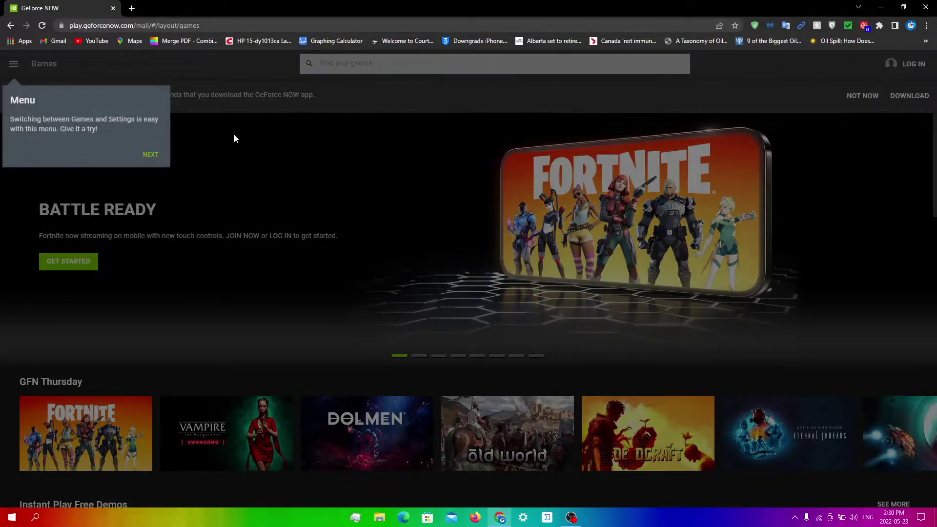
pyautogui.click(149, 154)
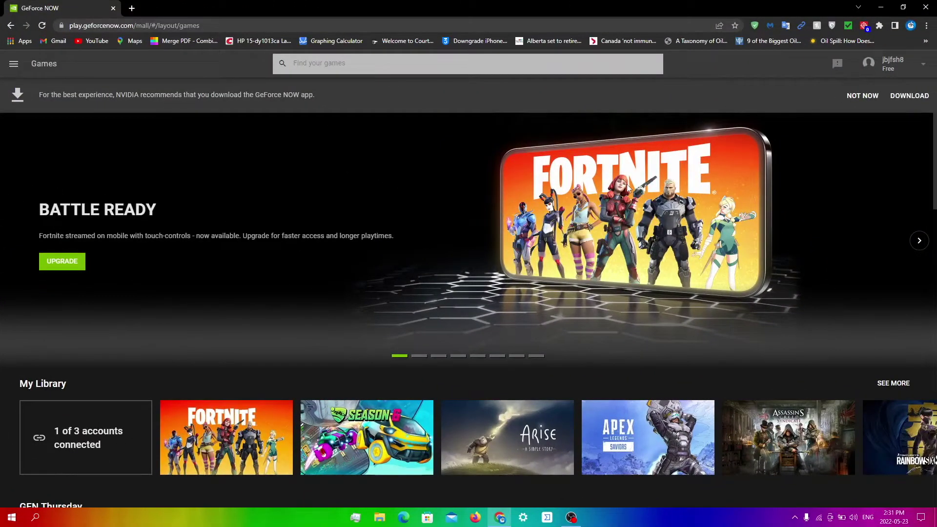
# - Launch Fortnite from My Library as a test, then quit the session
pyautogui.moveTo(375, 451)
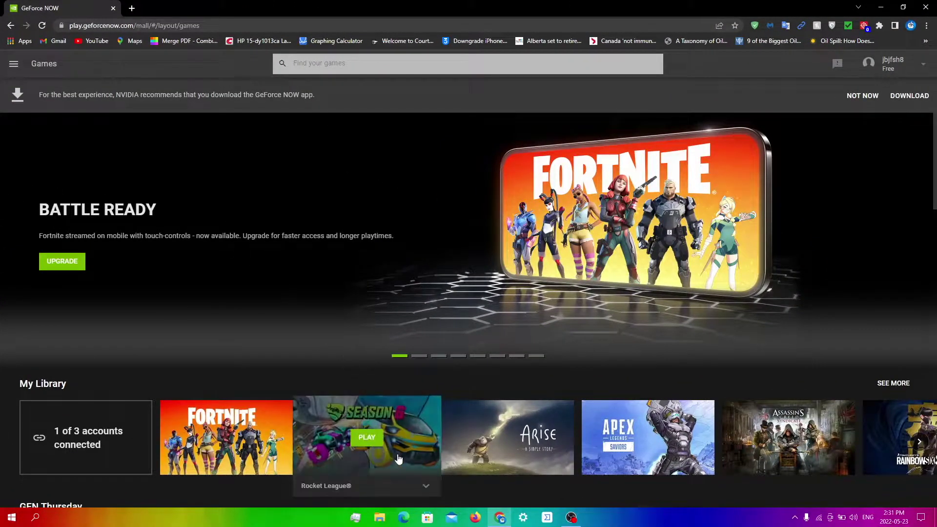
pyautogui.click(233, 447)
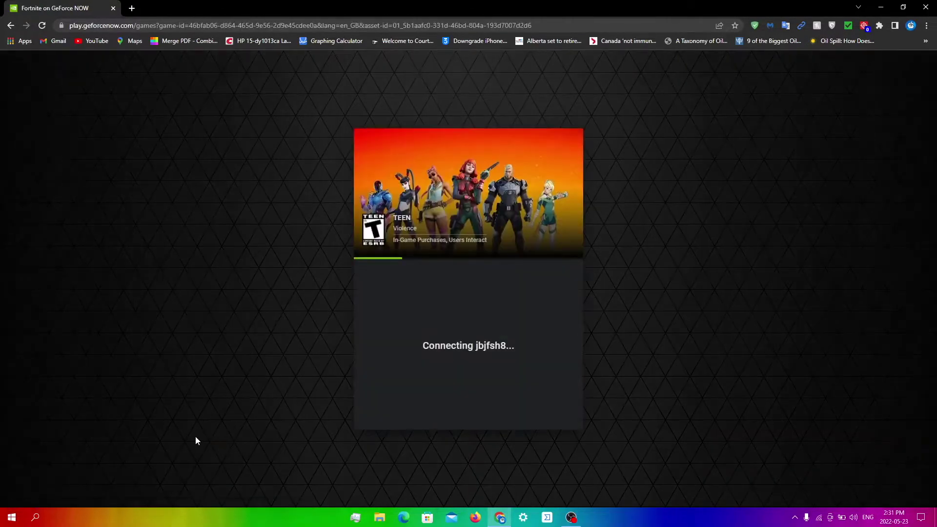
pyautogui.click(10, 26)
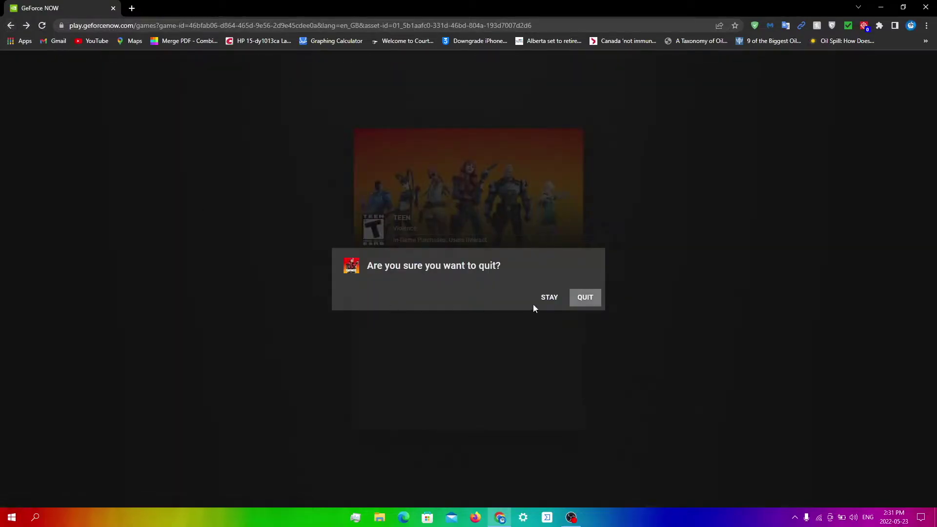
pyautogui.click(579, 300)
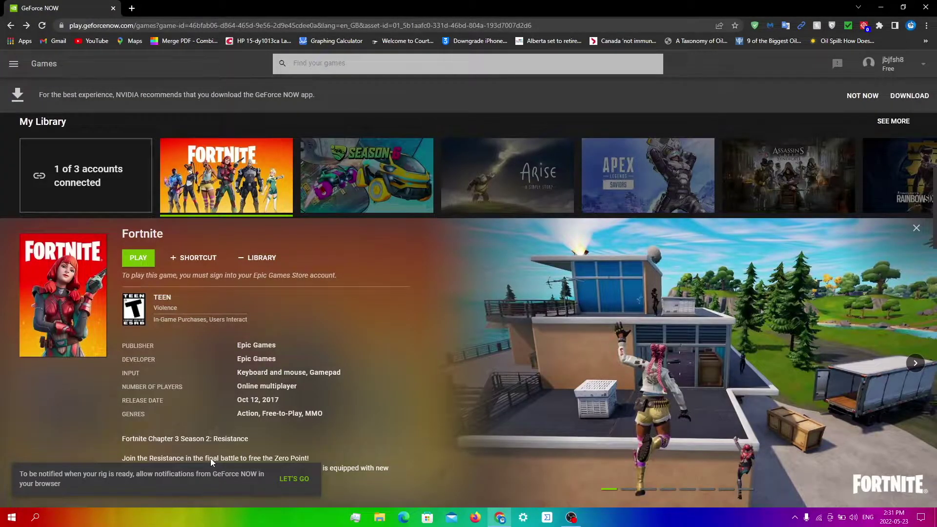
# - Open Programs and Features by running appwiz.cpl
pyautogui.press('super+r')
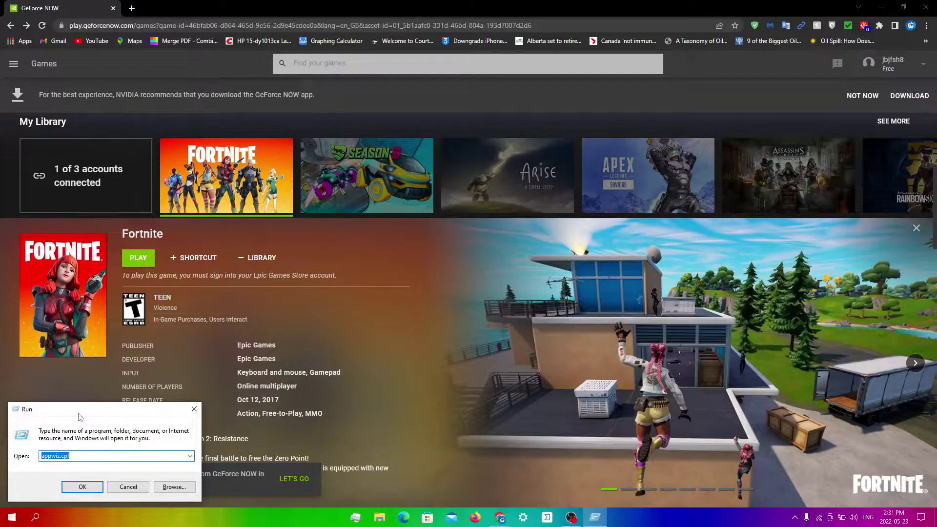
pyautogui.write('appwiz.')
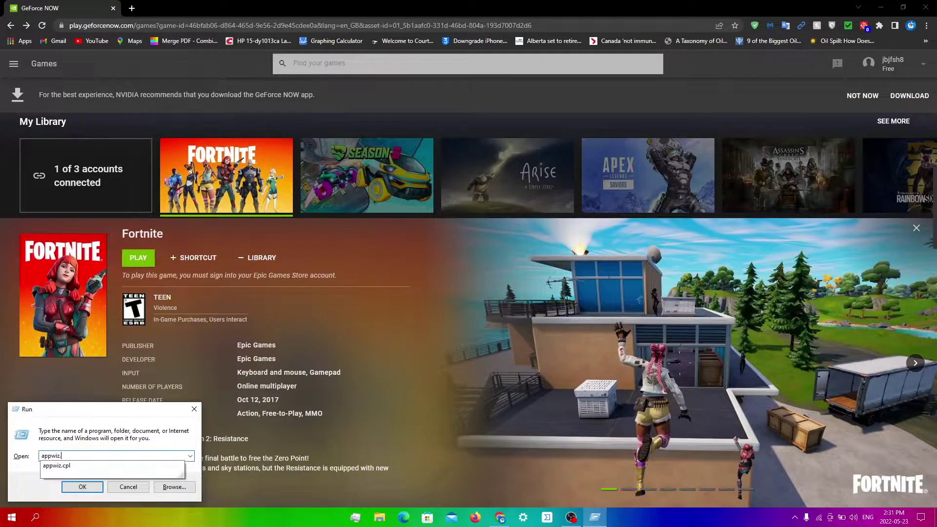
pyautogui.write('cpl')
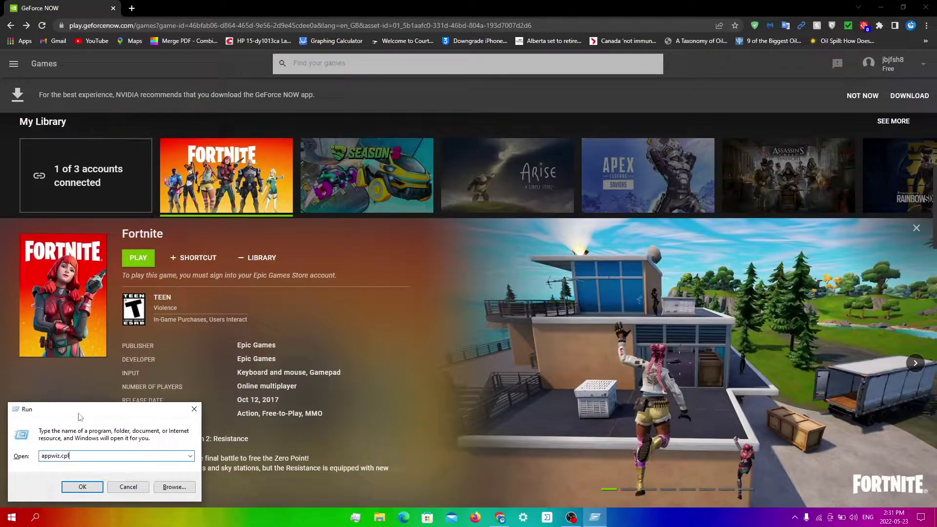
pyautogui.press('Return')
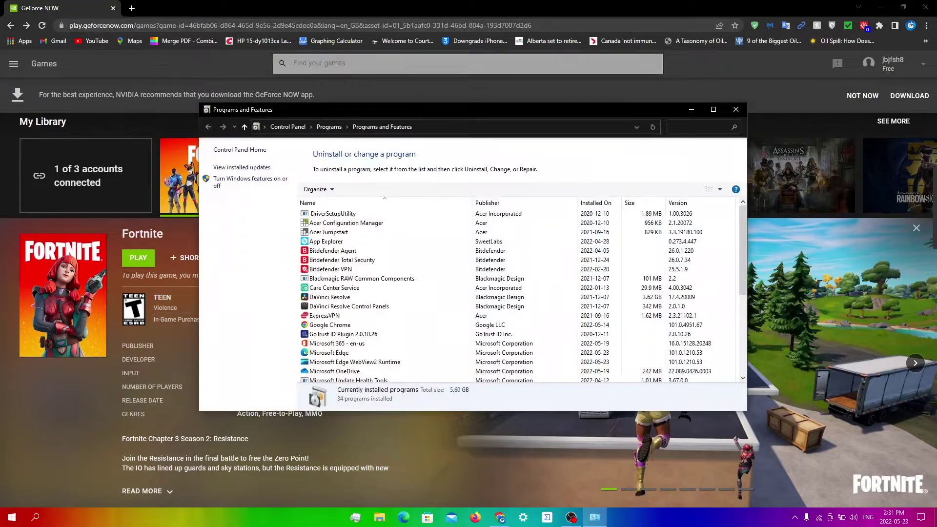
# - Try to uninstall Google Chrome from the list of installed programs
pyautogui.moveTo(311, 109)
pyautogui.mouseDown()
pyautogui.moveTo(303, 95)
pyautogui.moveTo(312, 105)
pyautogui.mouseUp()
pyautogui.scroll(-2, 317, 284)
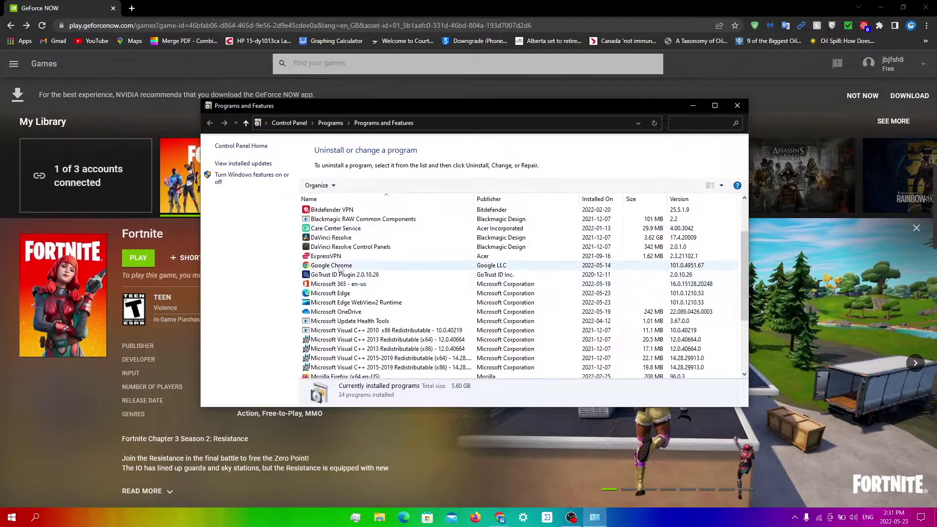
pyautogui.click(340, 266)
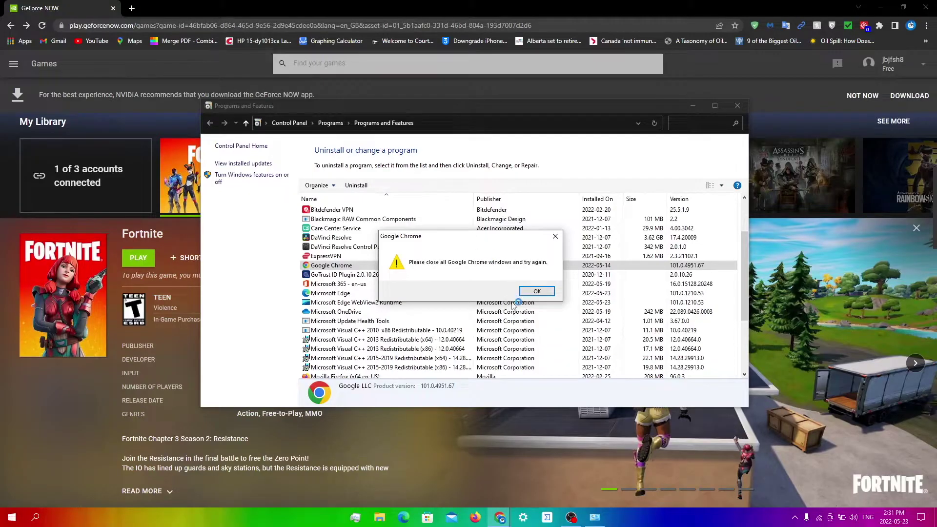
pyautogui.click(535, 293)
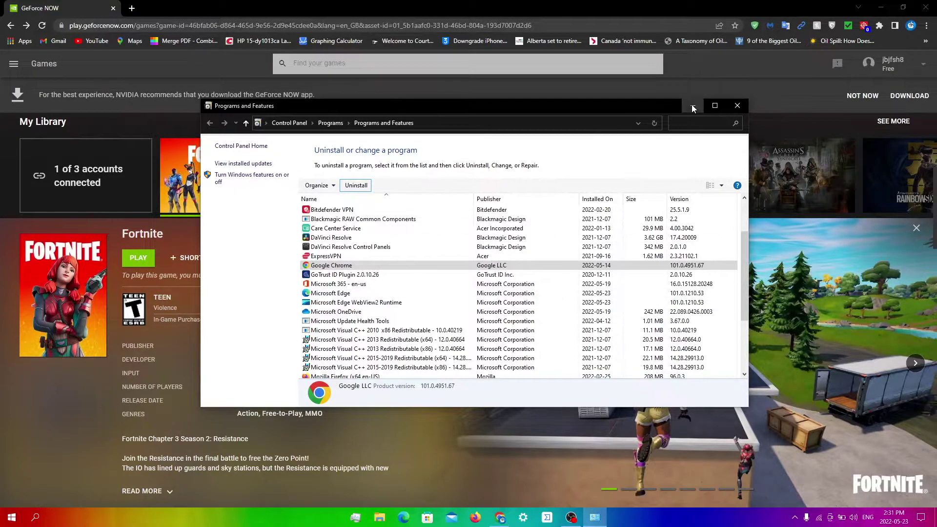
# - Minimize Programs and Features, search for "google chrome" in a new browser tab and download the Chrome installer
pyautogui.click(692, 105)
pyautogui.click(131, 7)
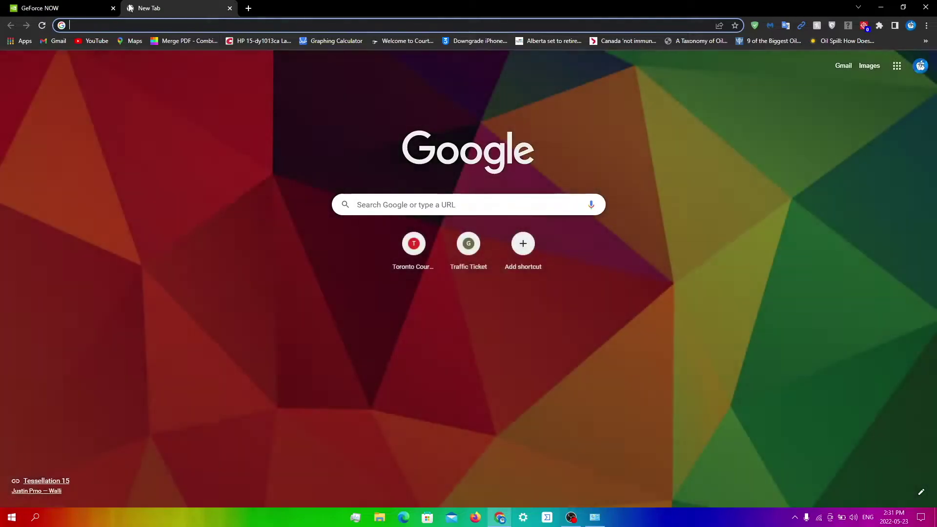
pyautogui.write('google chrome')
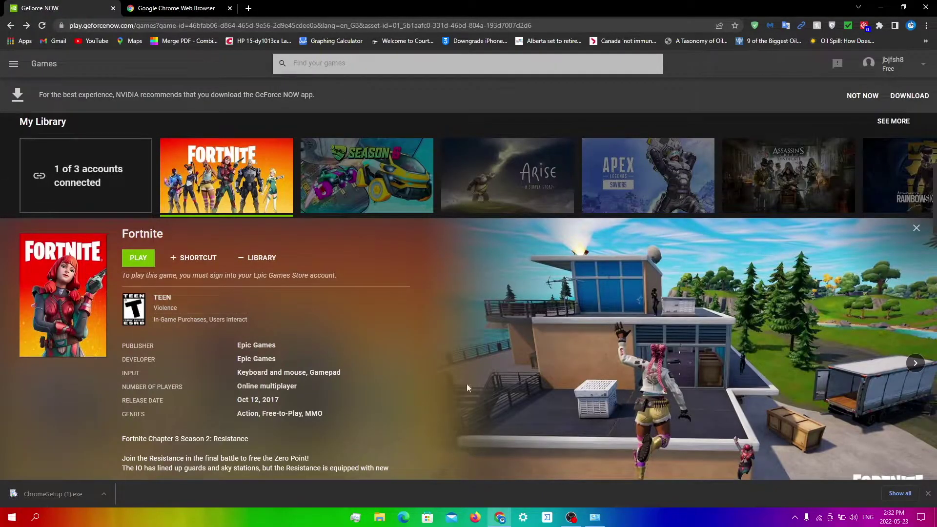
# - Launch Fortnite from its details page in GeForce NOW
pyautogui.click(136, 259)
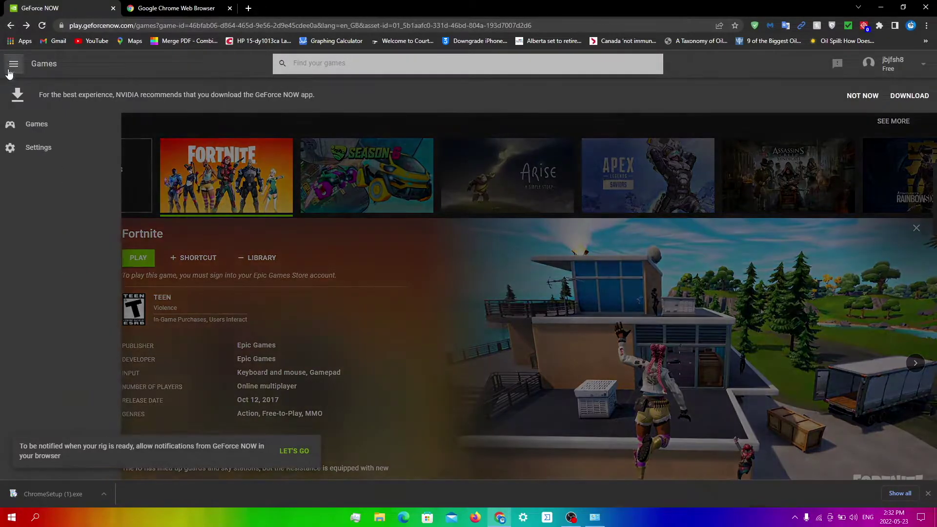
# - Set the server location to US Northeast in the GeForce NOW settings
pyautogui.click(42, 149)
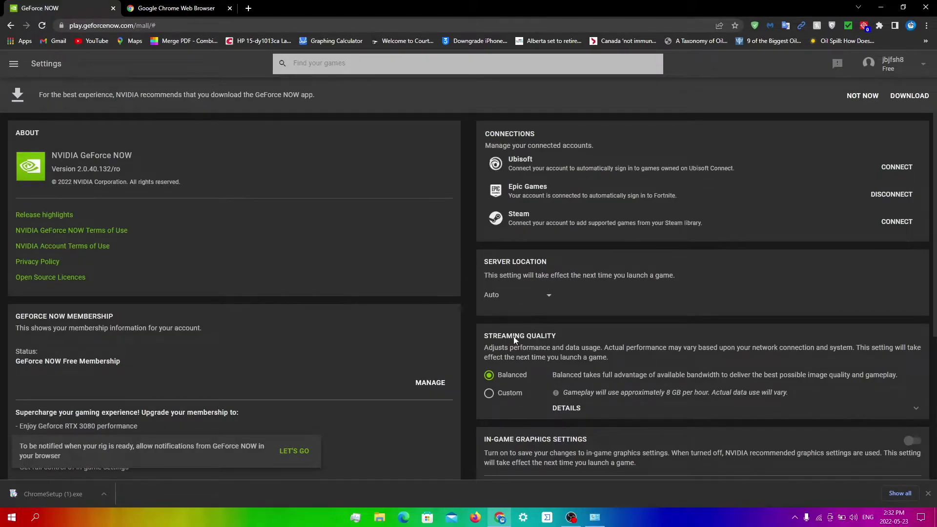
pyautogui.click(521, 295)
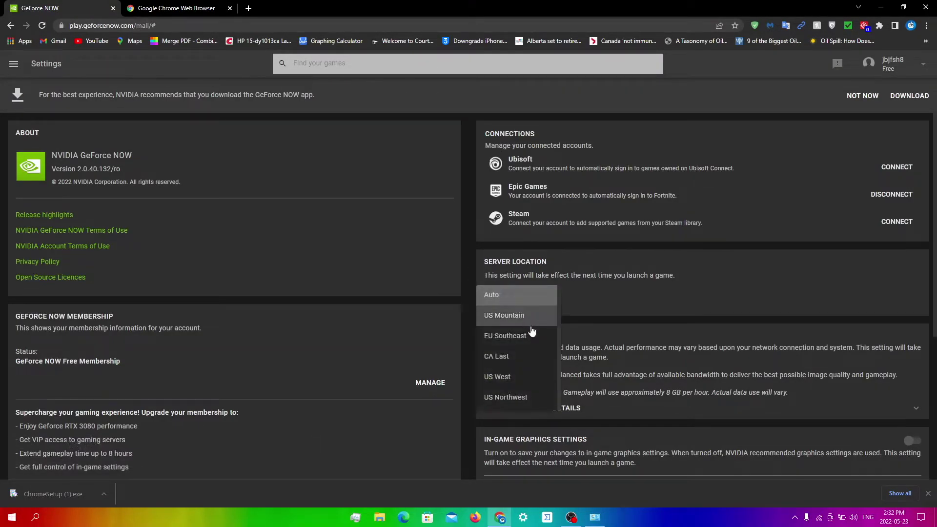
pyautogui.scroll(-3, 513, 334)
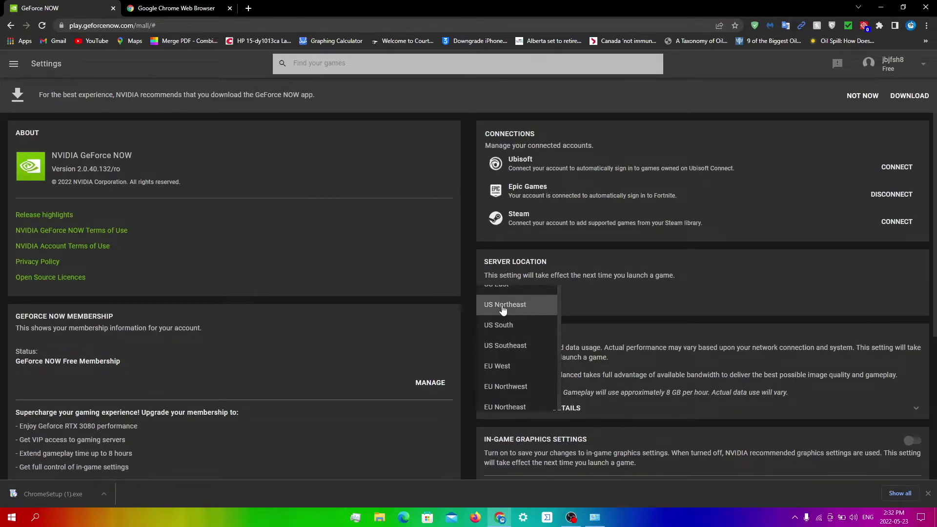
pyautogui.click(517, 311)
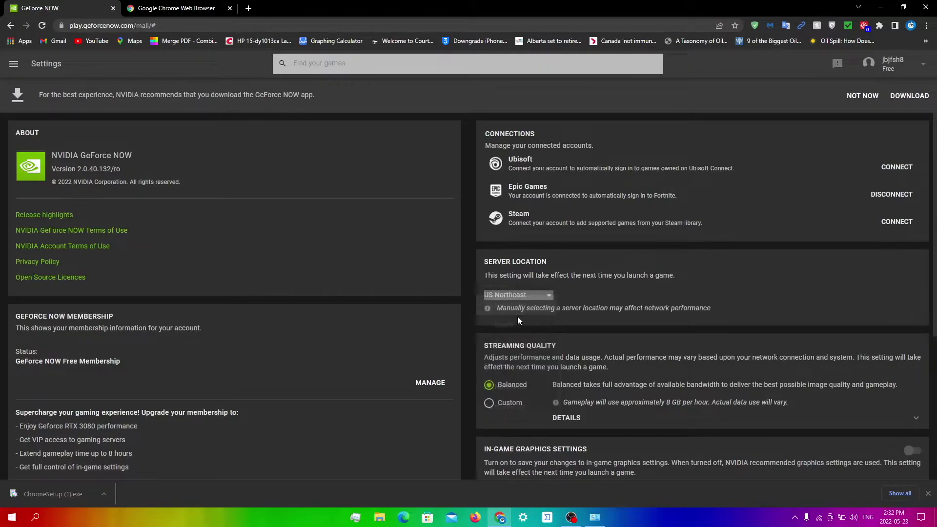
# - Return to the games page, launch Fortnite on the chosen server, then quit the session
pyautogui.click(14, 63)
pyautogui.click(22, 127)
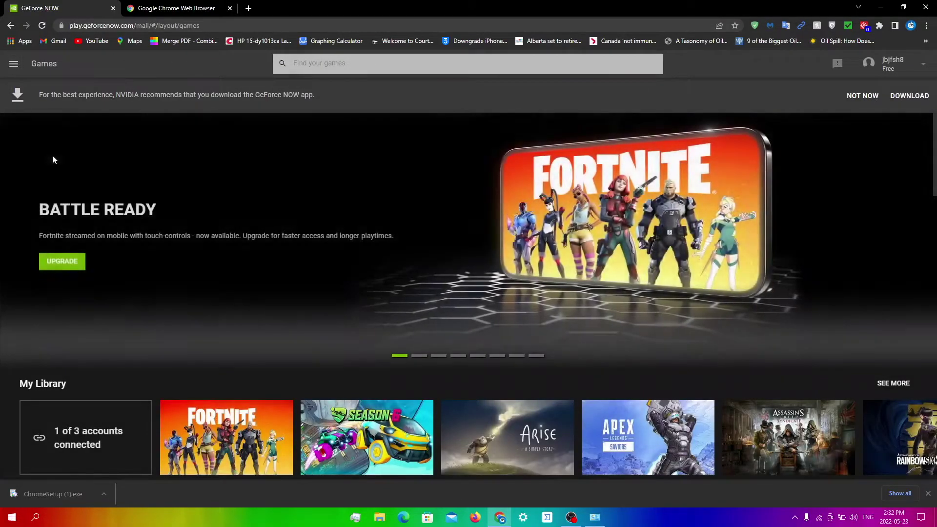
pyautogui.moveTo(246, 445)
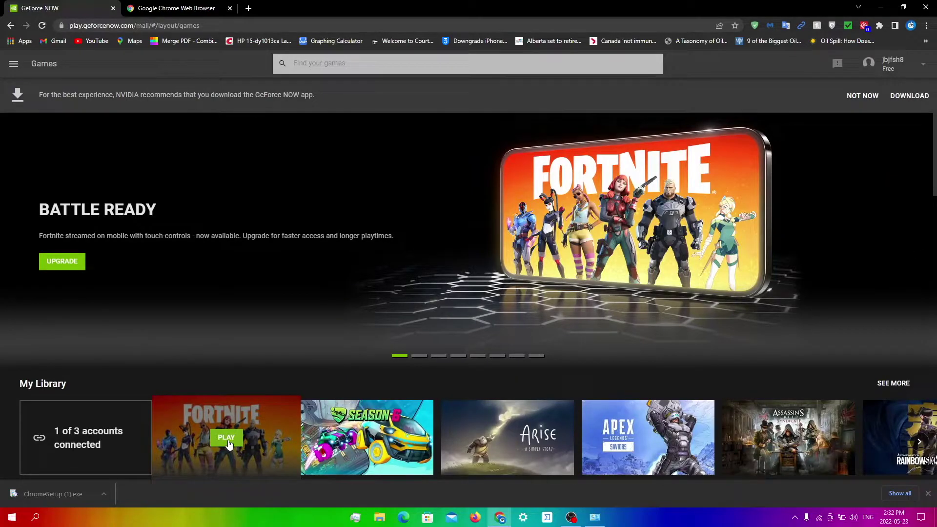
pyautogui.click(227, 438)
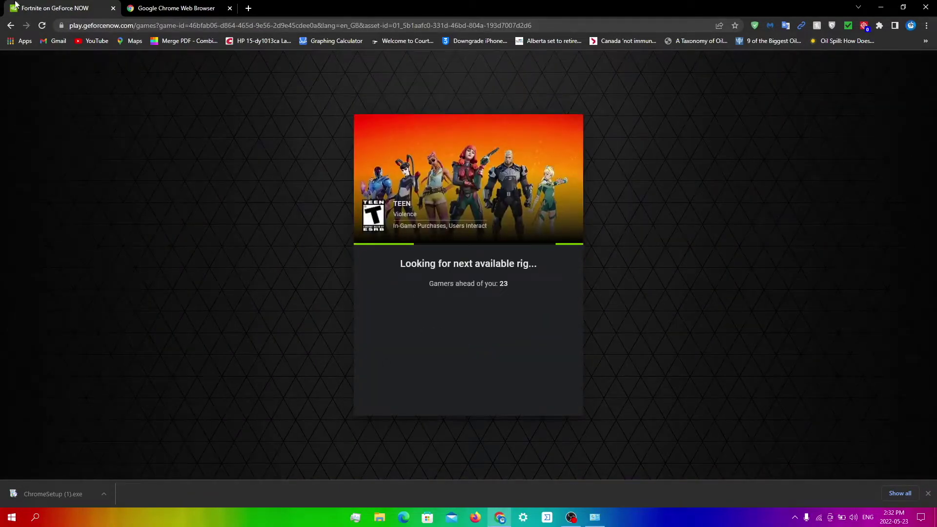
pyautogui.click(7, 27)
pyautogui.click(585, 283)
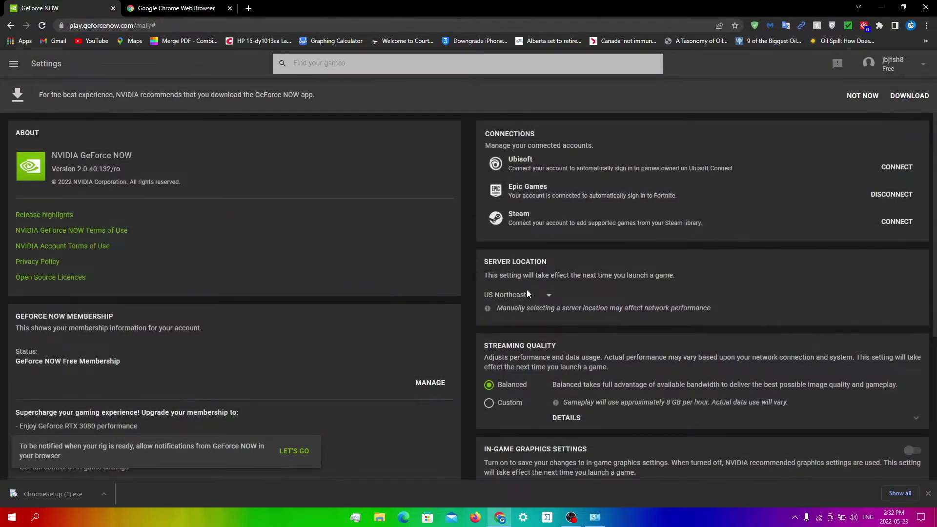
# - Look through the server location options in the settings and switch the streaming quality to Custom
pyautogui.click(527, 293)
pyautogui.scroll(5, 522, 288)
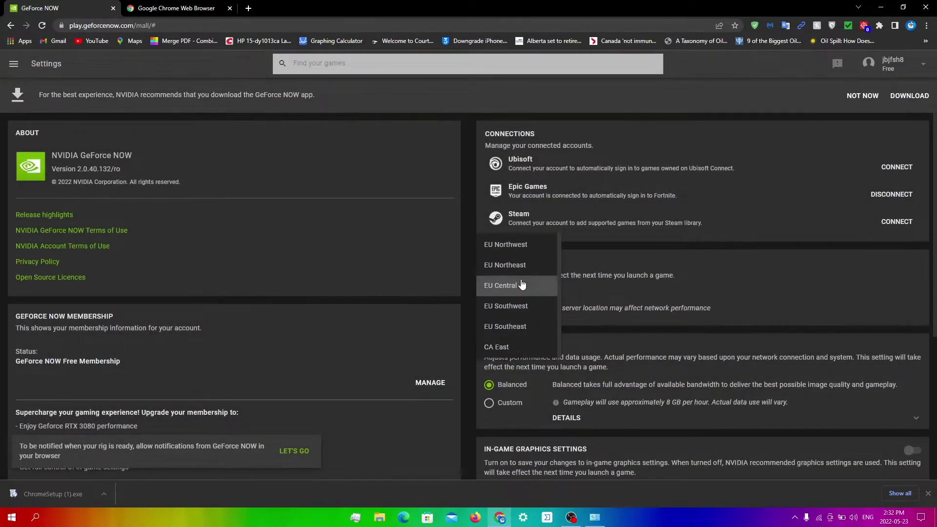
pyautogui.scroll(-4, 660, 350)
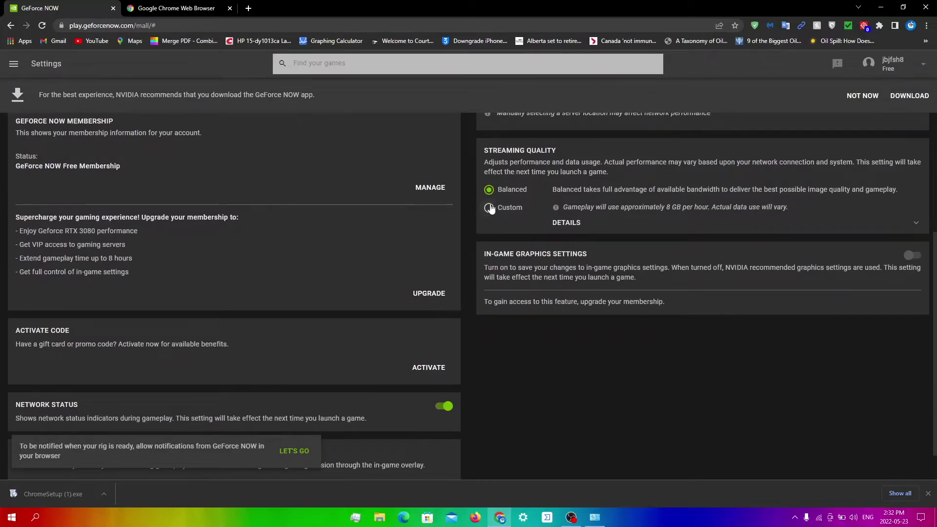
pyautogui.click(488, 208)
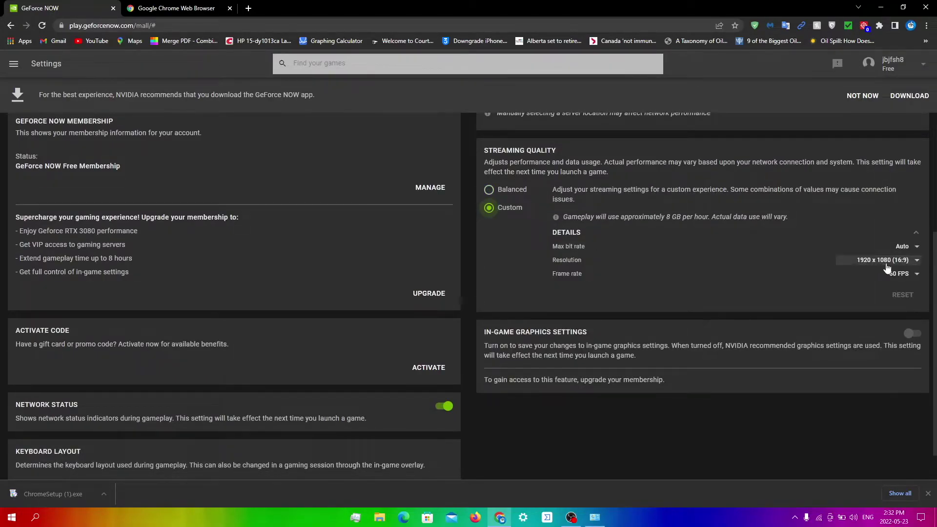
# - Set the streaming max bit rate to Custom and raise it to 35 Mbps
pyautogui.click(902, 247)
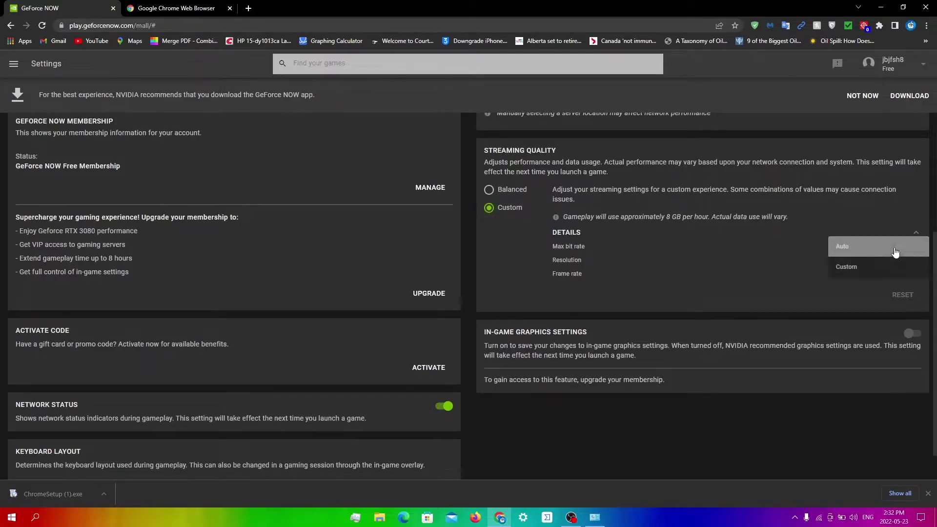
pyautogui.click(872, 265)
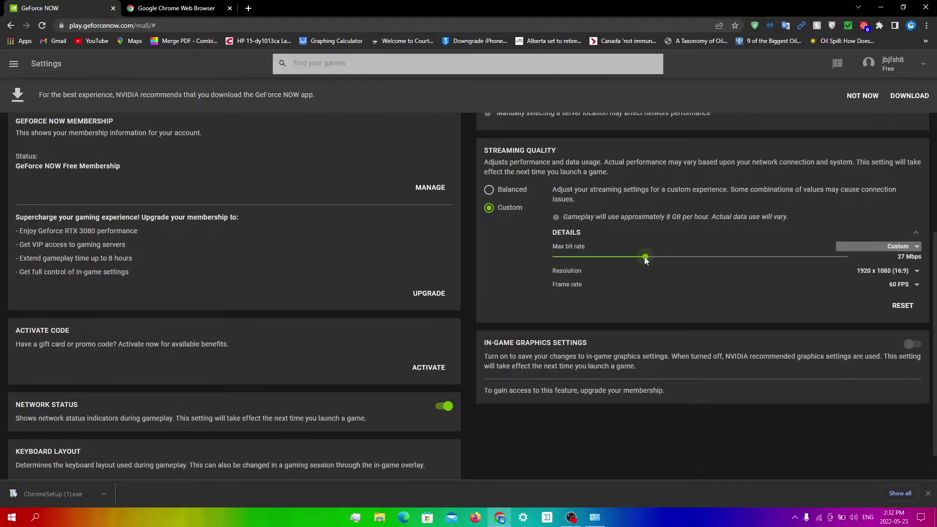
pyautogui.moveTo(644, 258); pyautogui.dragTo(679, 258)
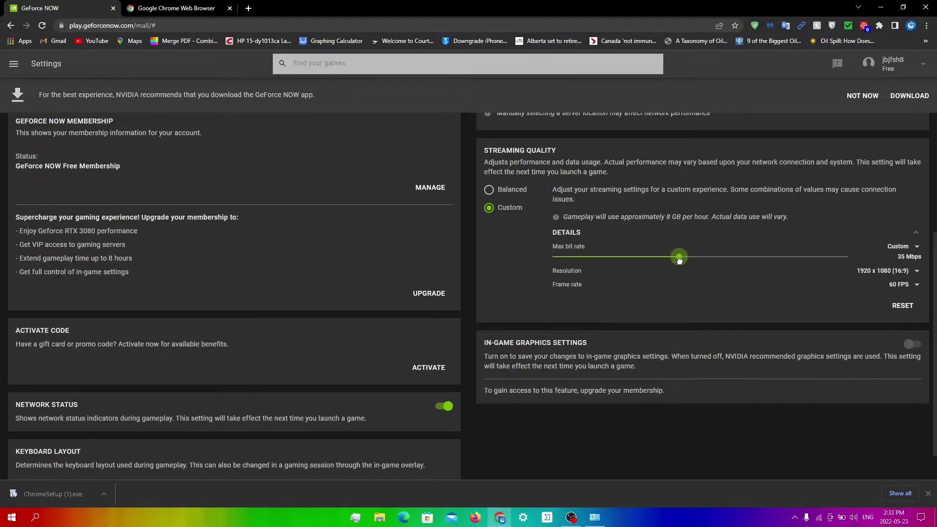
# - Set the streaming resolution to 1280 x 720 (16:9) and the frame rate to 30 FPS
pyautogui.click(886, 271)
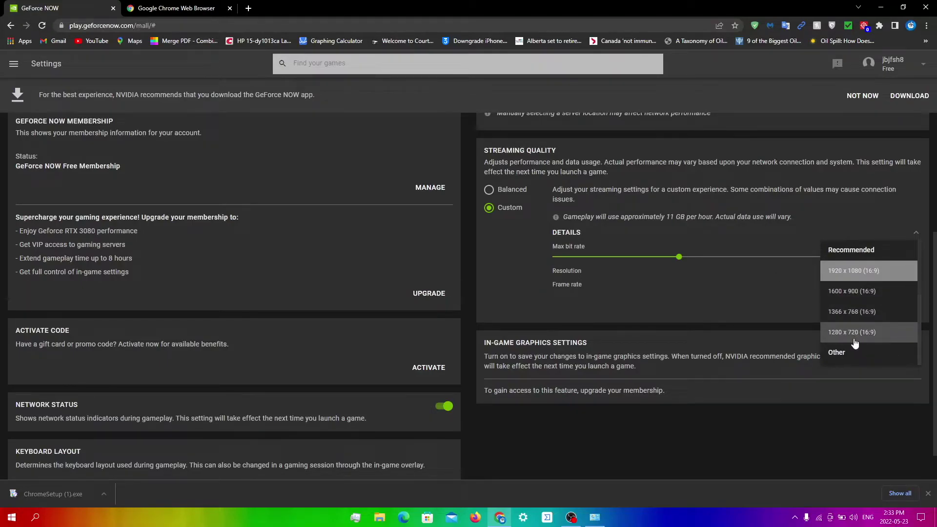
pyautogui.click(765, 204)
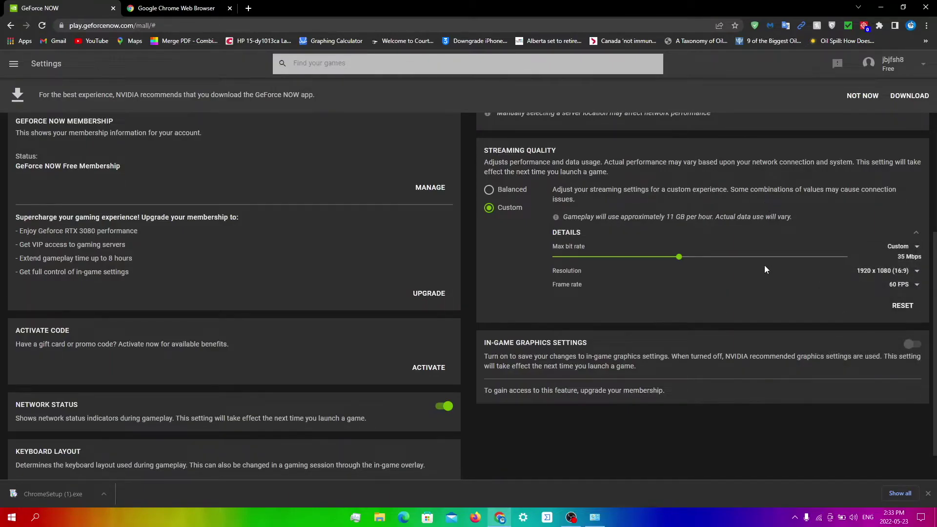
pyautogui.click(892, 272)
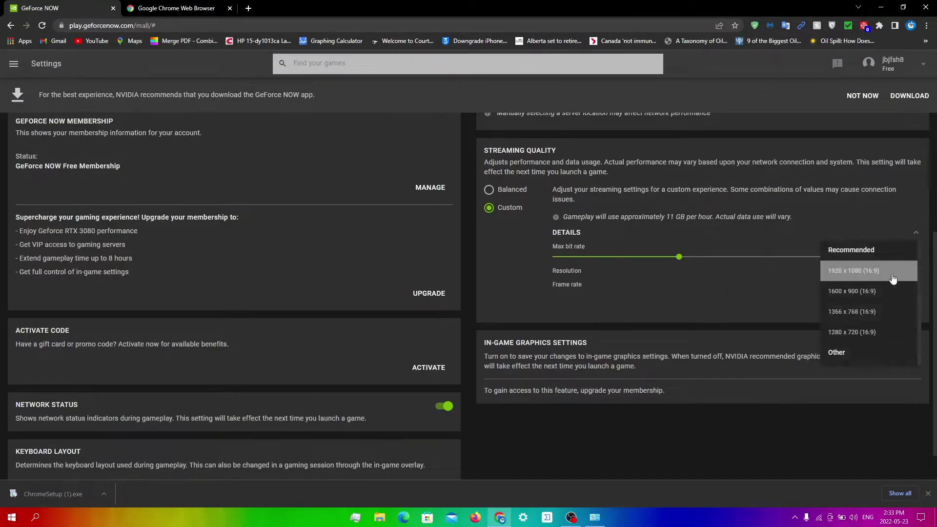
pyautogui.click(869, 331)
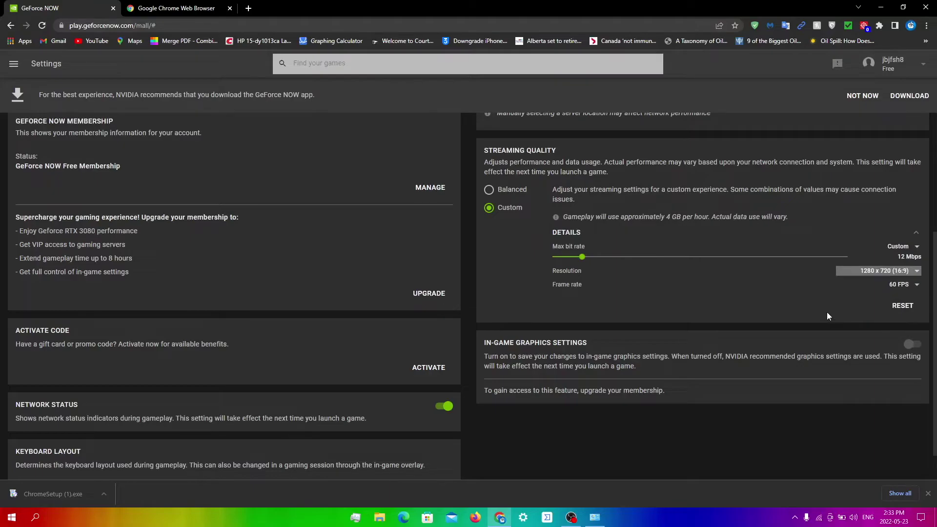
pyautogui.click(899, 293)
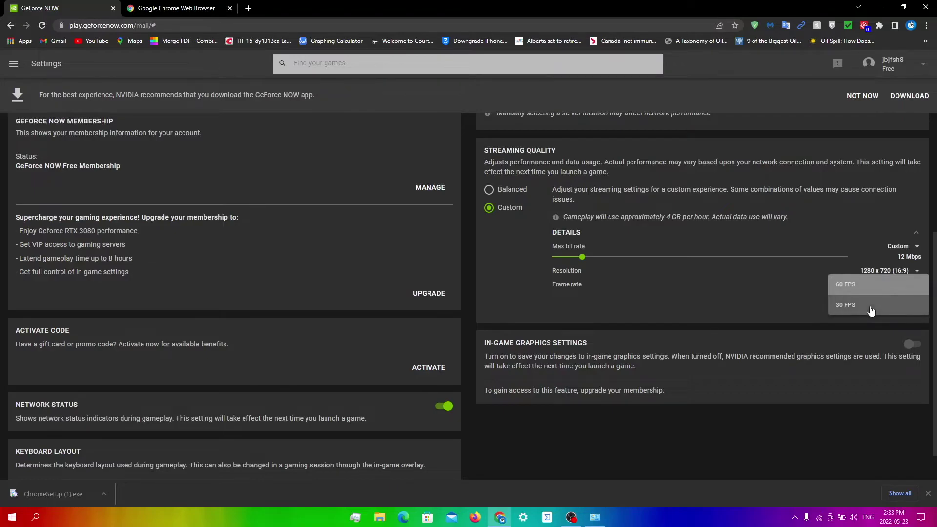
pyautogui.click(870, 308)
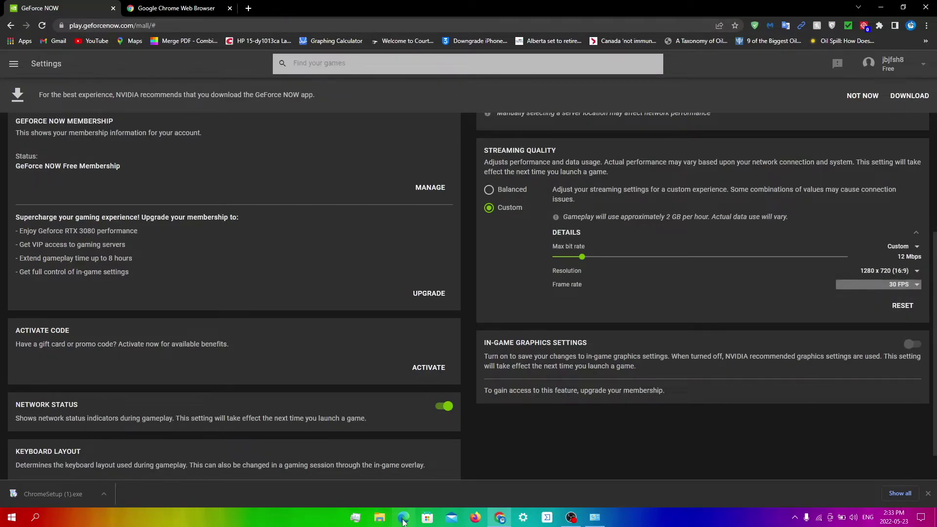
# - Switch to Microsoft Edge and load play.geforcenow.com there
pyautogui.click(403, 518)
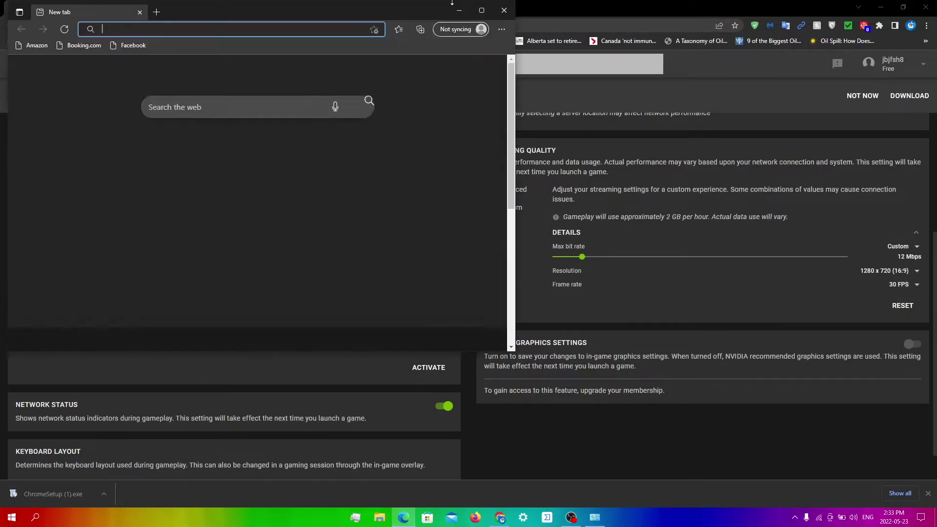
pyautogui.write('p')
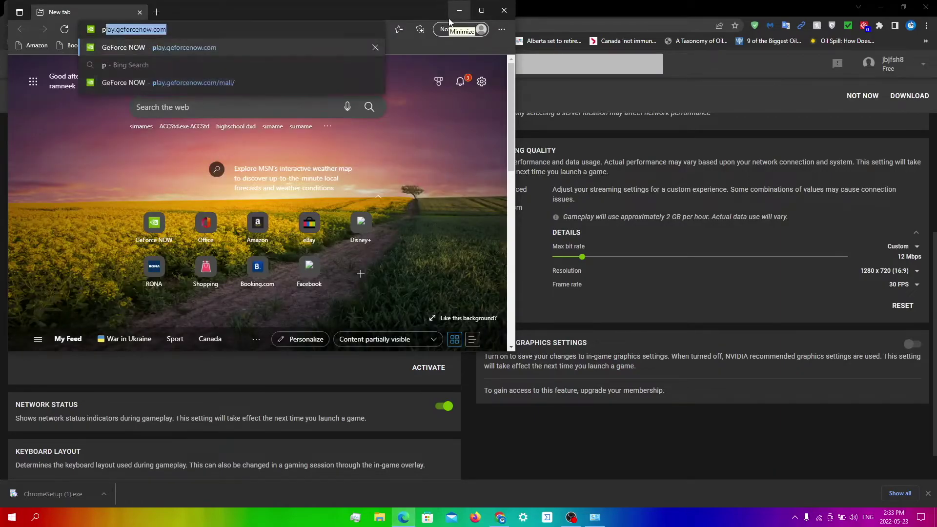
pyautogui.write('lay.geforce')
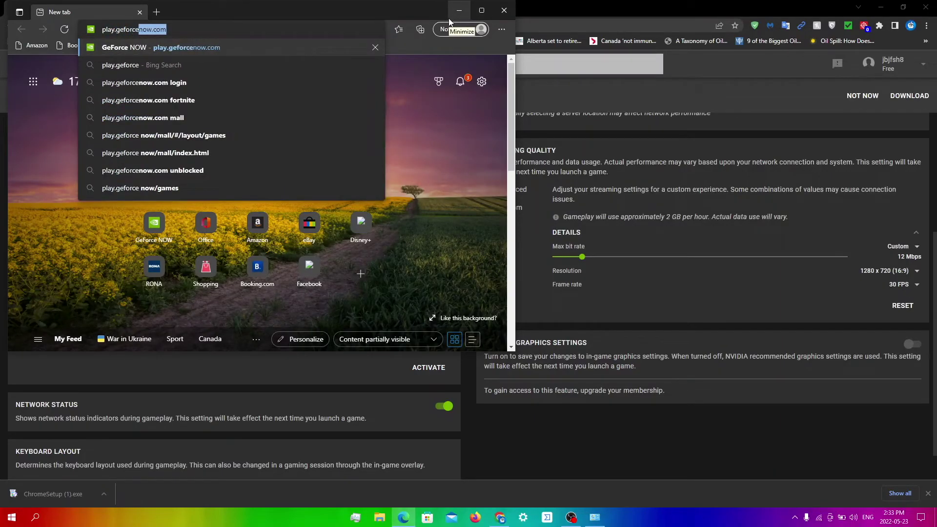
pyautogui.write('now.com')
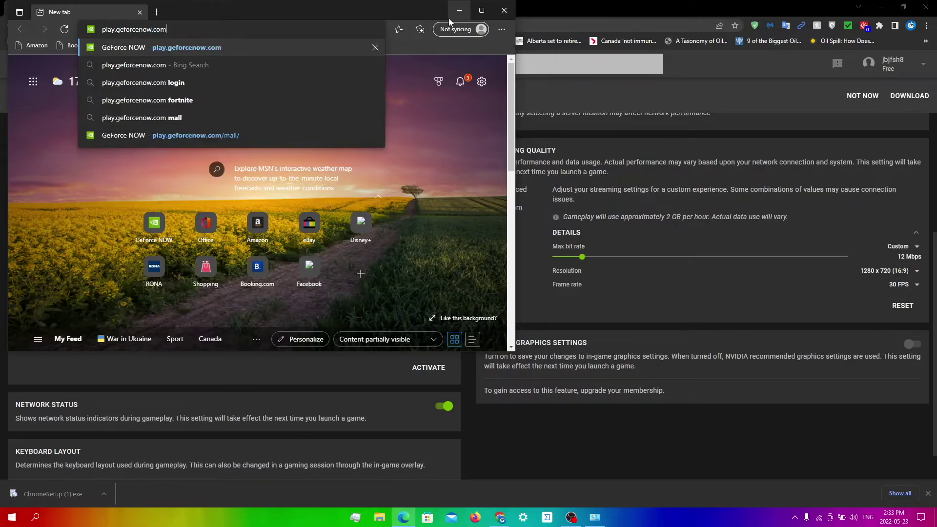
pyautogui.press('Return')
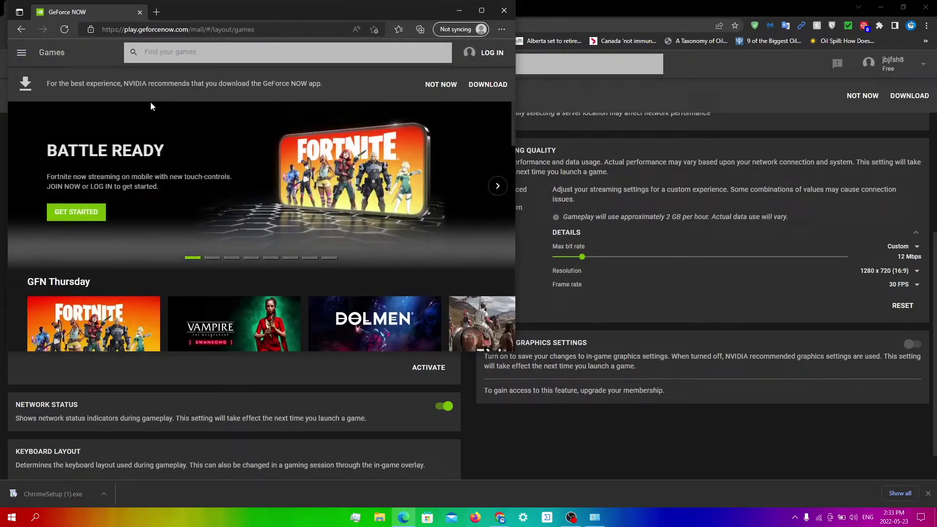
pyautogui.click(140, 11)
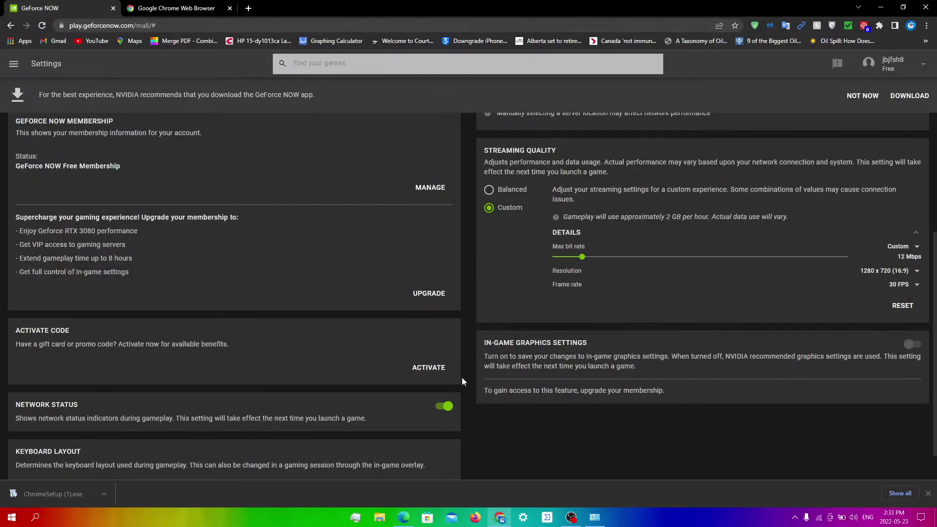
pyautogui.click(403, 516)
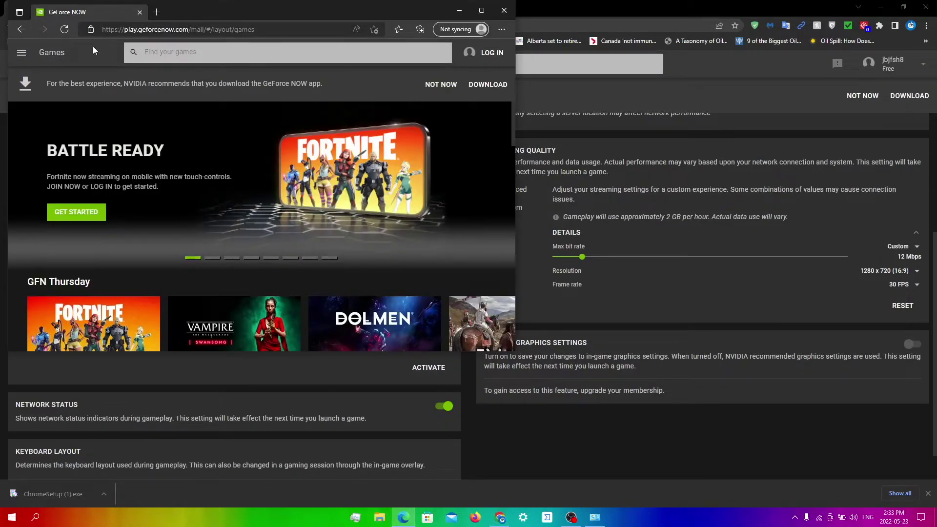
# - Return to the Games page of GeForce NOW in Chrome and open the feedback form
pyautogui.click(20, 60)
pyautogui.click(39, 141)
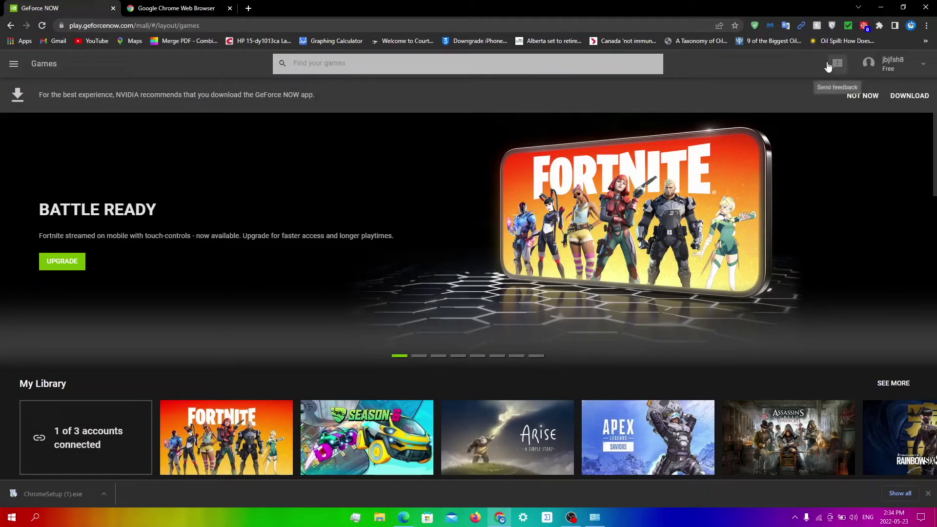
pyautogui.click(837, 65)
pyautogui.click(837, 65)
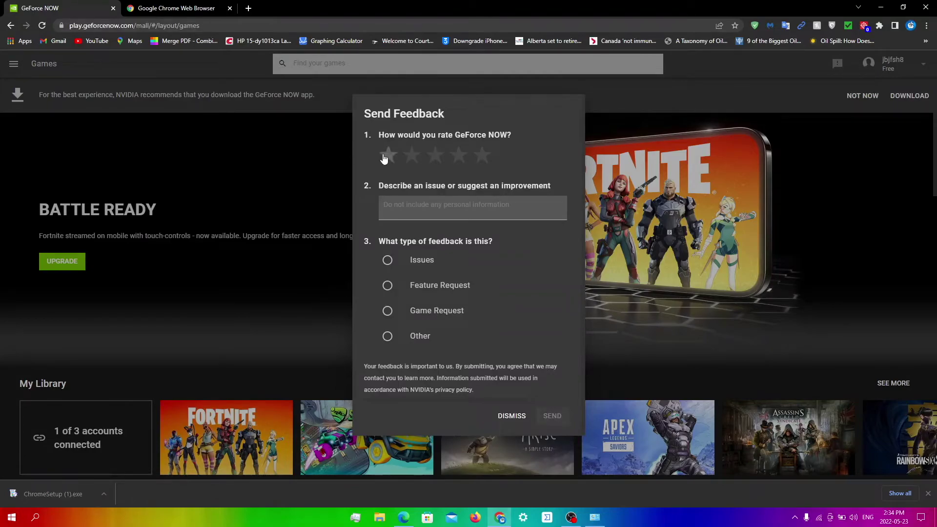
# - Rate GeForce NOW two stars, describe the problem as "lag", categorise it as Issues and send the feedback
pyautogui.click(413, 157)
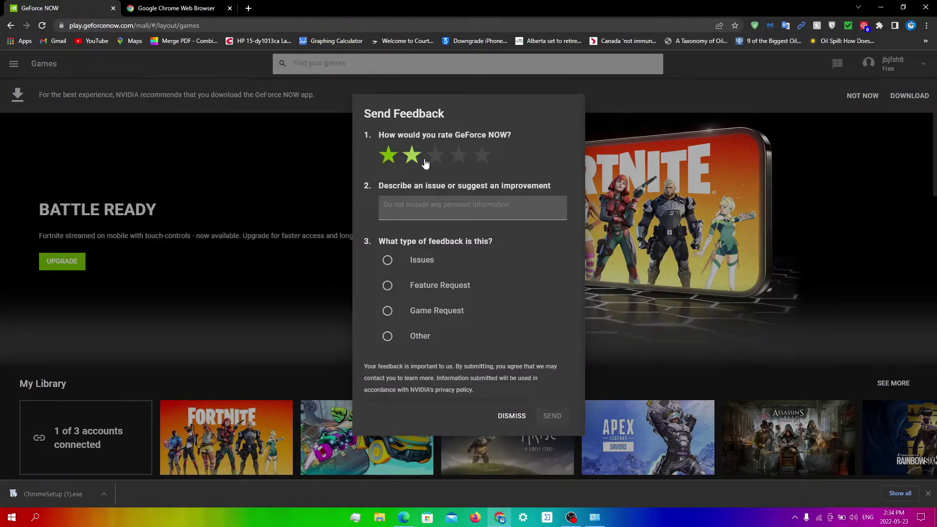
pyautogui.click(422, 205)
pyautogui.write('lag')
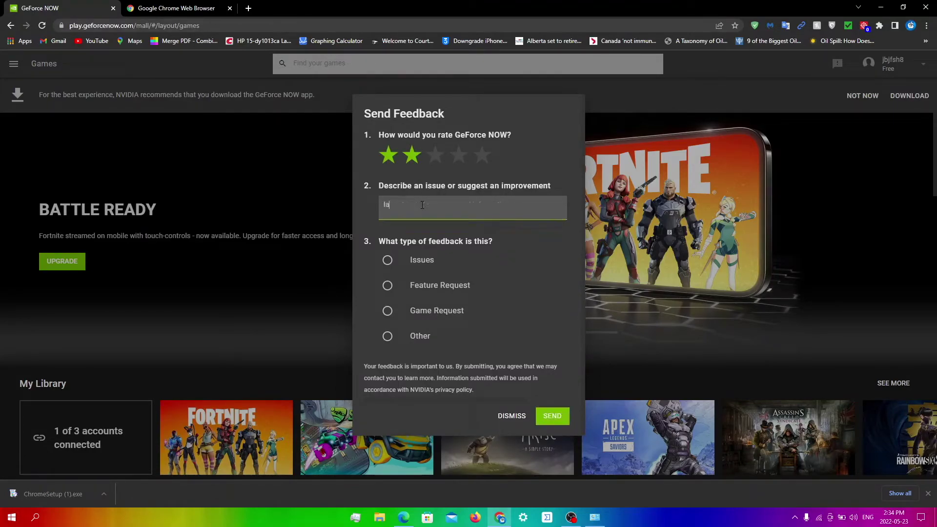
pyautogui.click(387, 259)
pyautogui.click(558, 421)
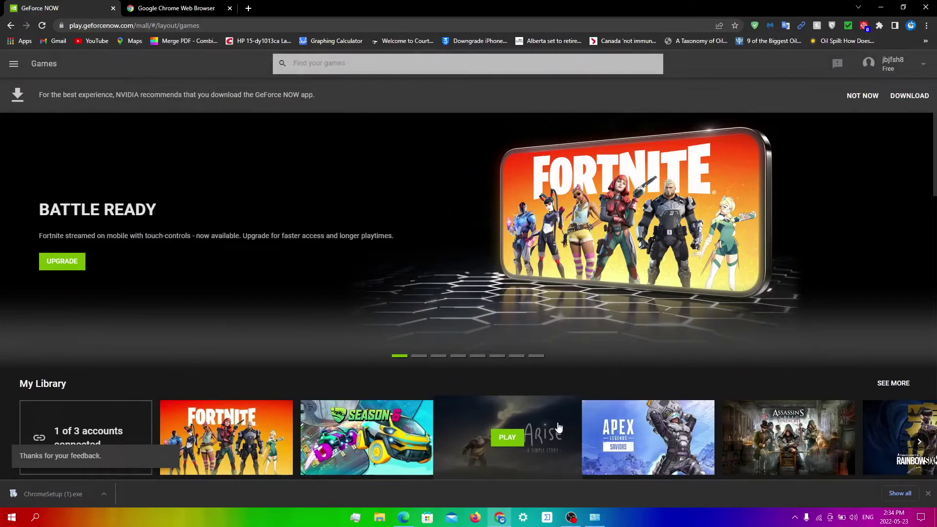